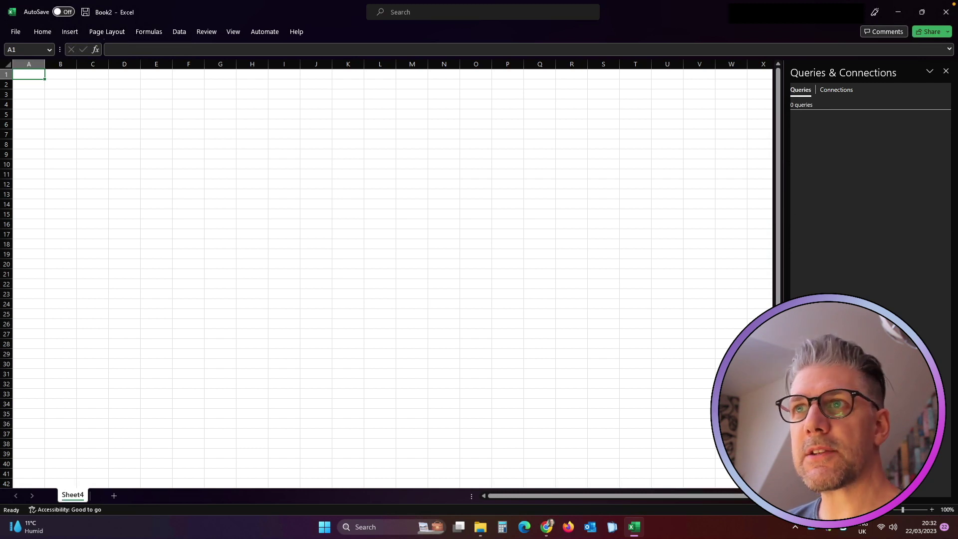
# Step: Import exported_data.json into the Power Query Editor as a JSON source
pyautogui.click(178, 34)
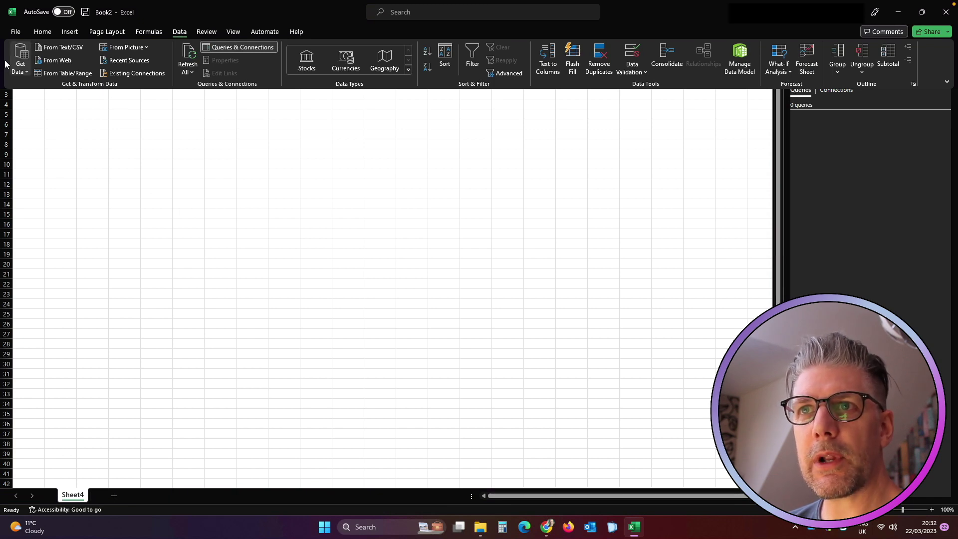
pyautogui.click(20, 65)
pyautogui.moveTo(50, 90)
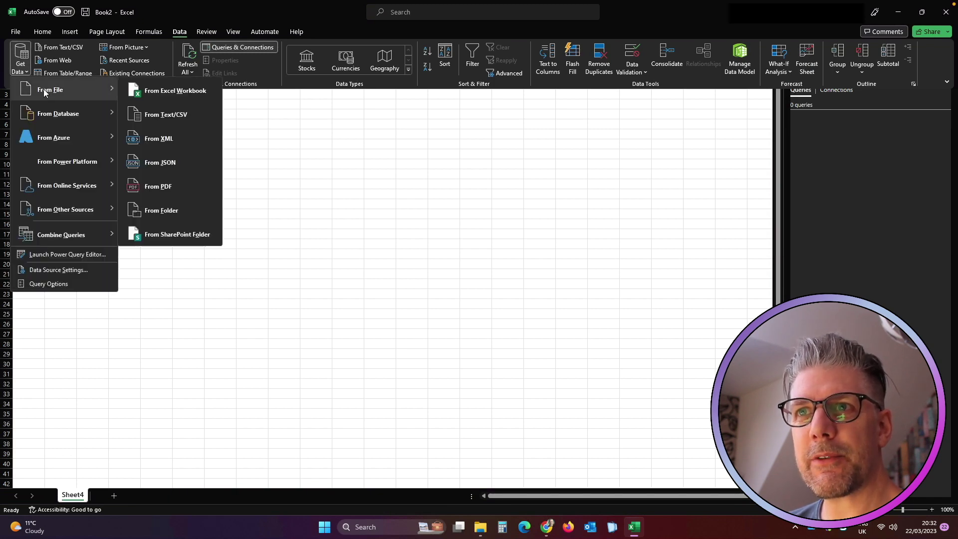
pyautogui.click(165, 164)
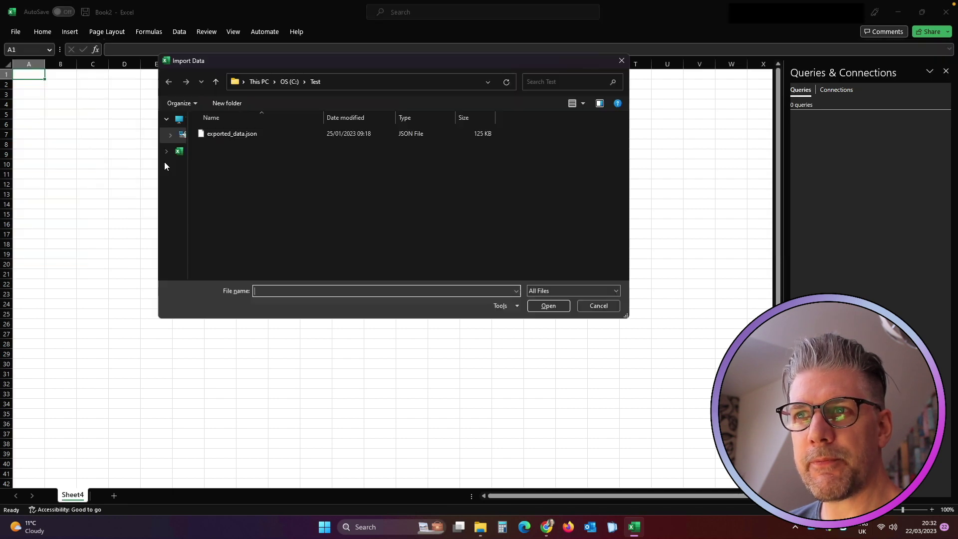
pyautogui.click(233, 133)
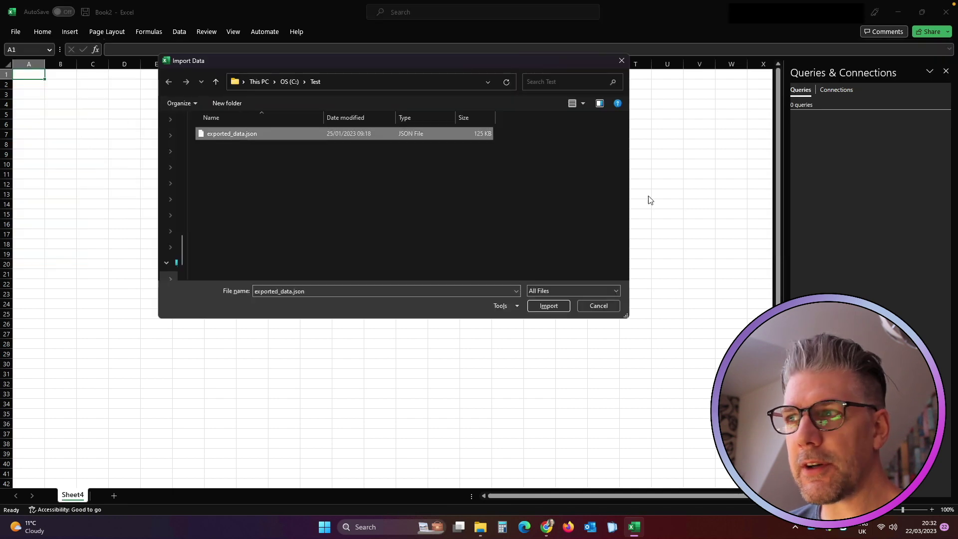
pyautogui.click(550, 306)
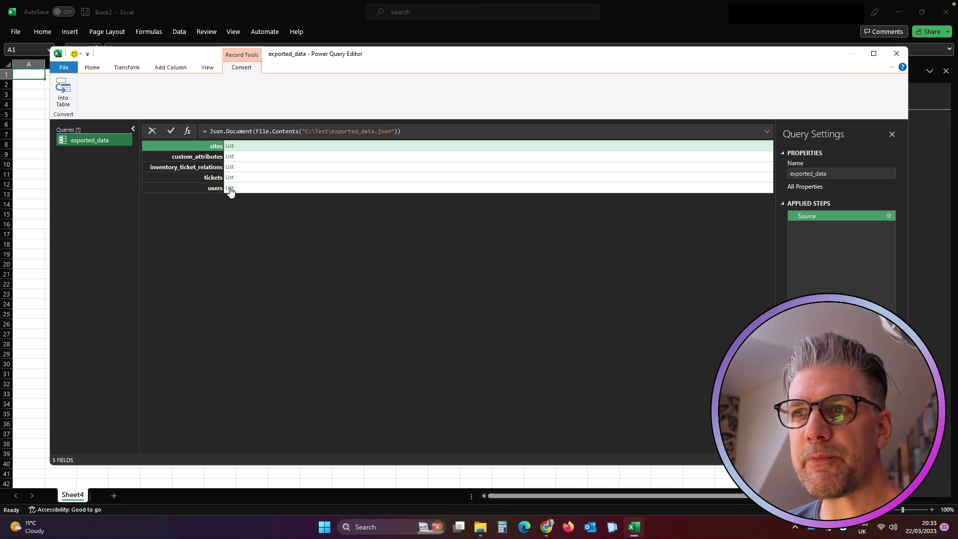
# Step: Drill into the users list and convert it into a 14-record one-column table
pyautogui.click(229, 188)
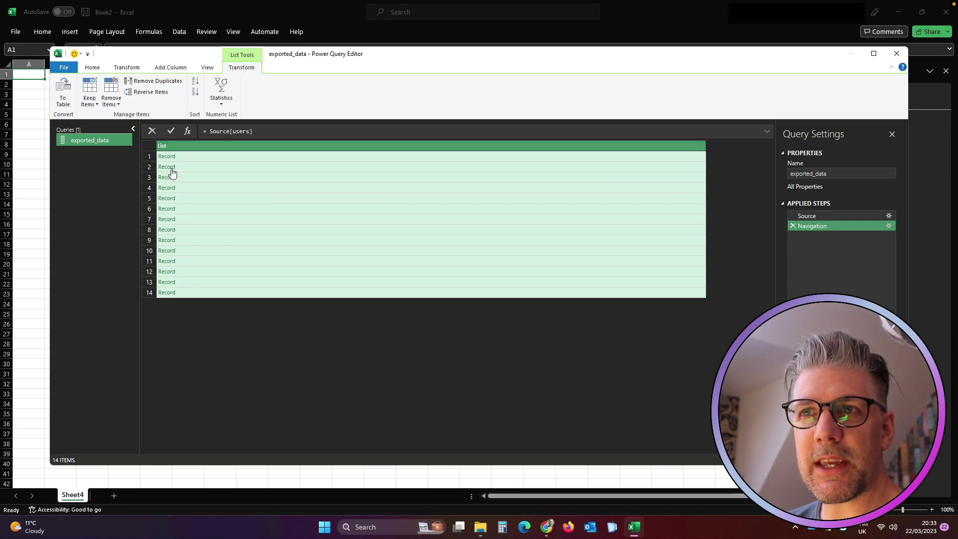
pyautogui.click(63, 97)
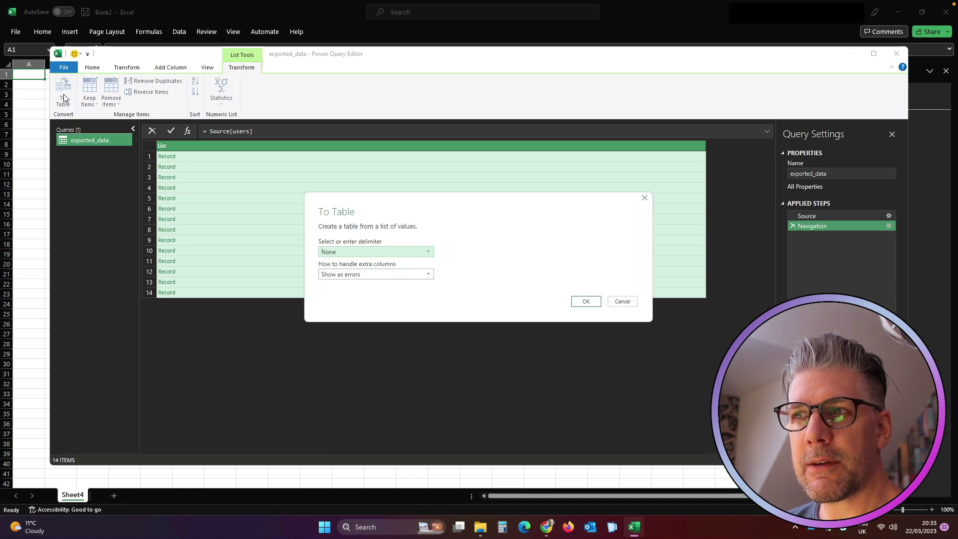
pyautogui.click(586, 301)
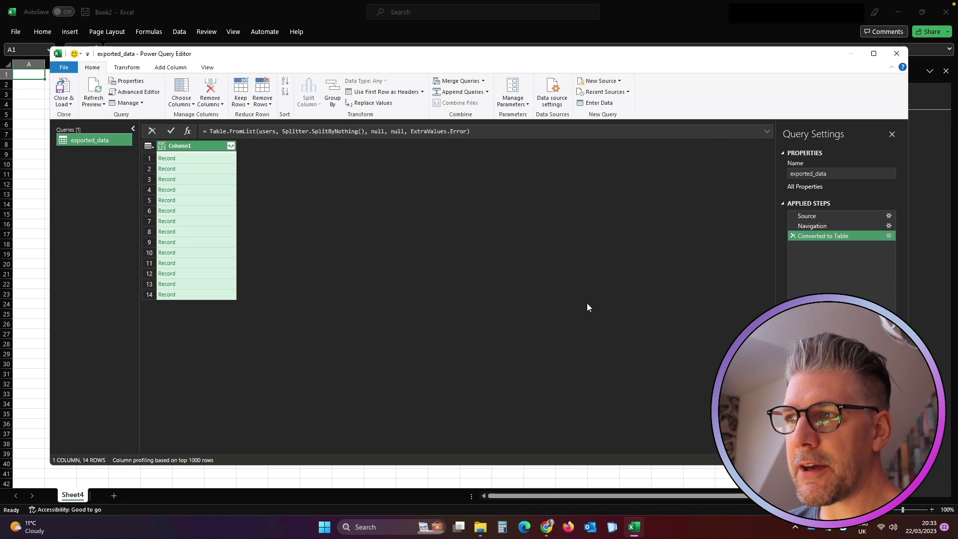
pyautogui.click(230, 145)
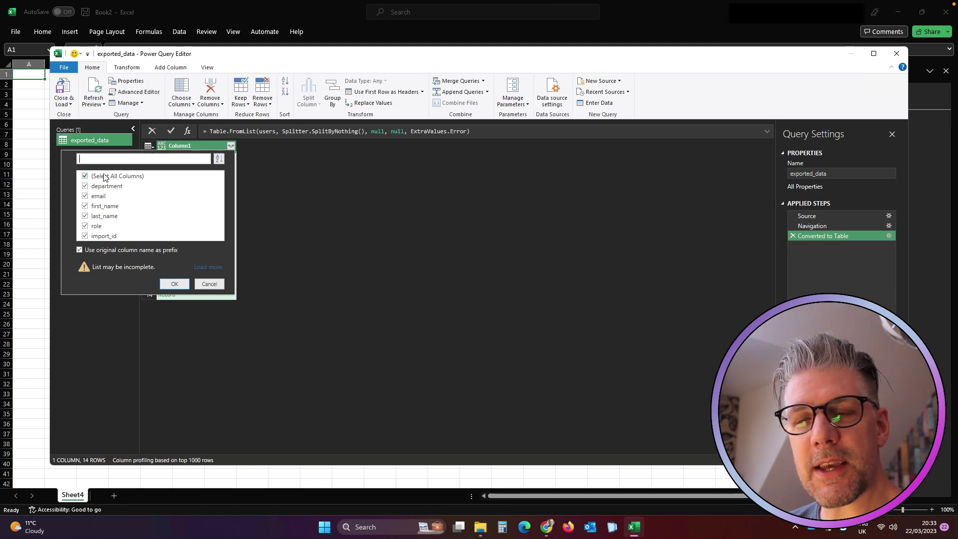
# Step: Expand Column1 without prefixes into department, email, first_name, last_name, role and import_id
pyautogui.click(79, 250)
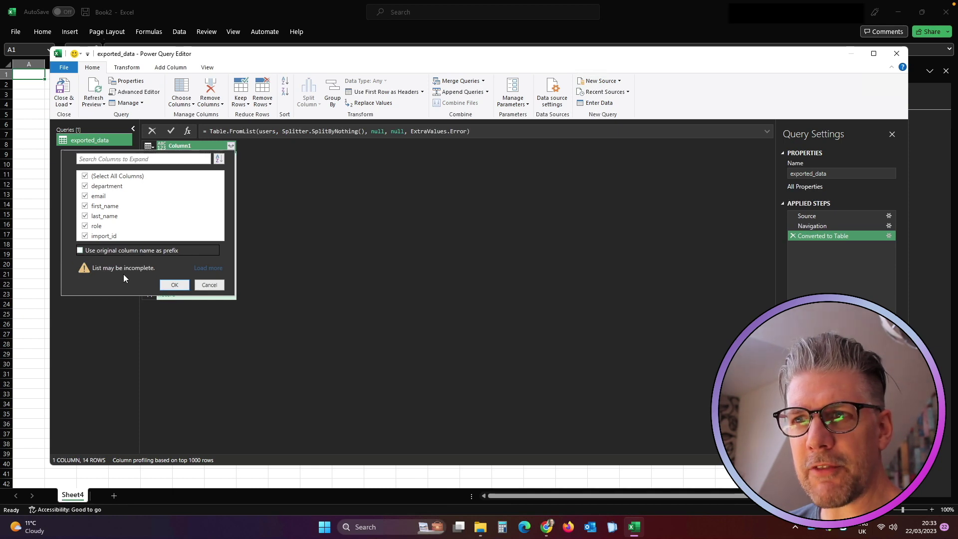
pyautogui.click(174, 285)
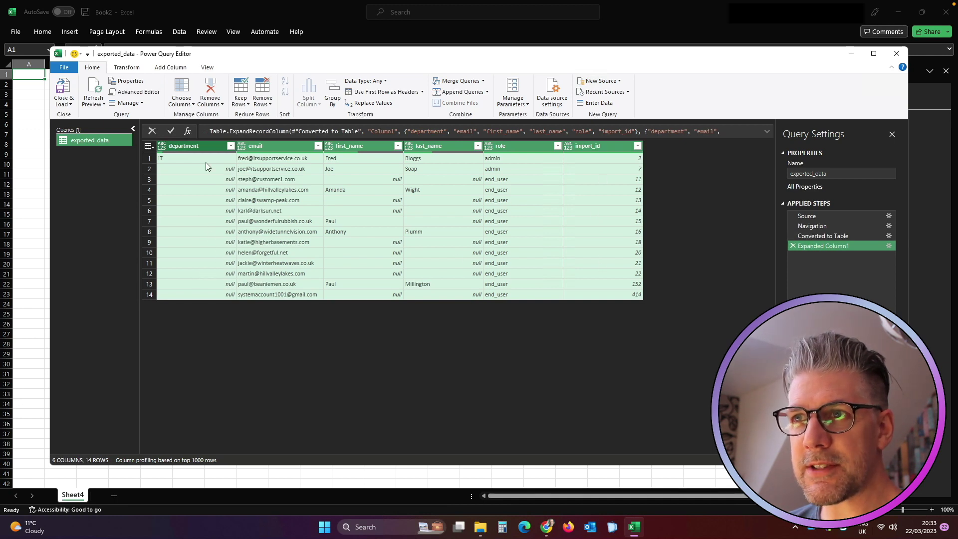
# Step: Load the users query to a worksheet, rename that sheet Users, and return to Sheet4
pyautogui.click(64, 96)
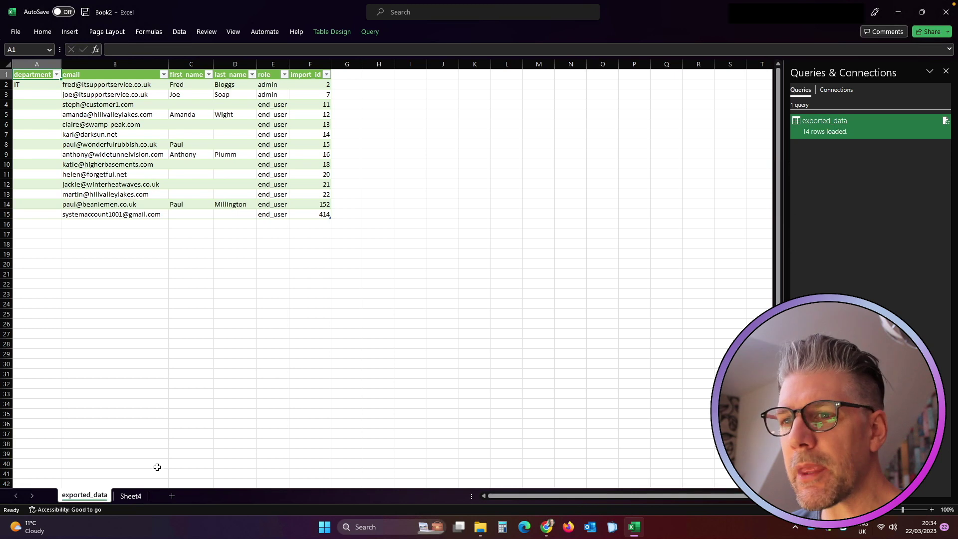
pyautogui.rightClick(86, 497)
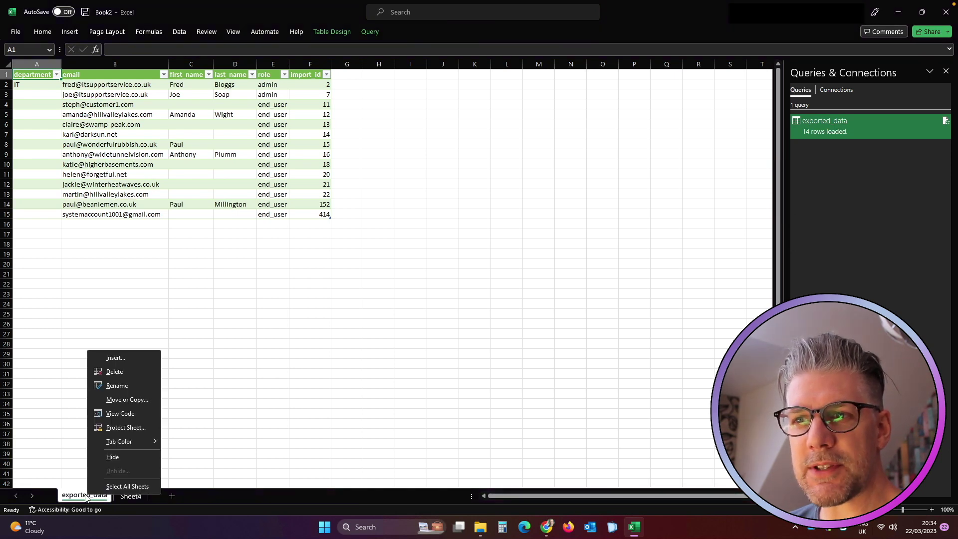
pyautogui.click(118, 386)
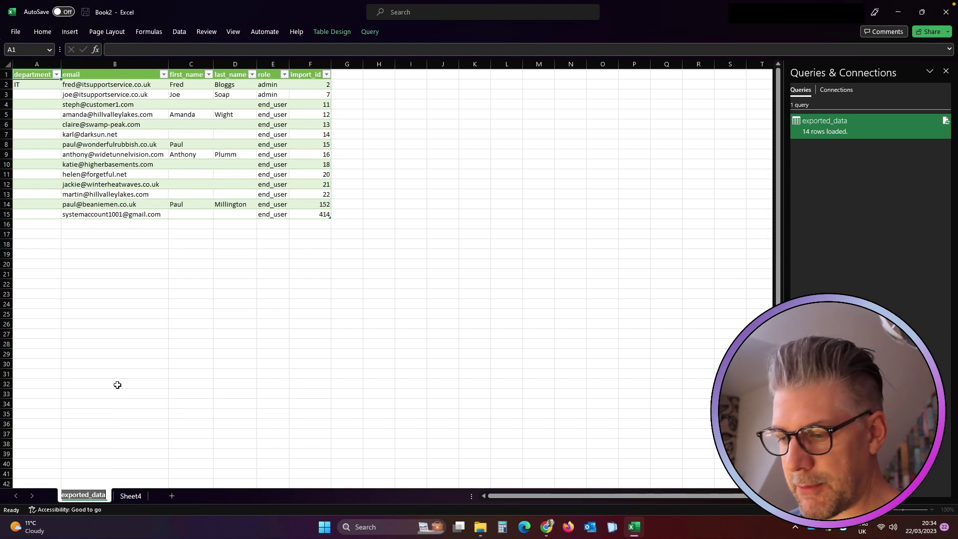
pyautogui.write('Users')
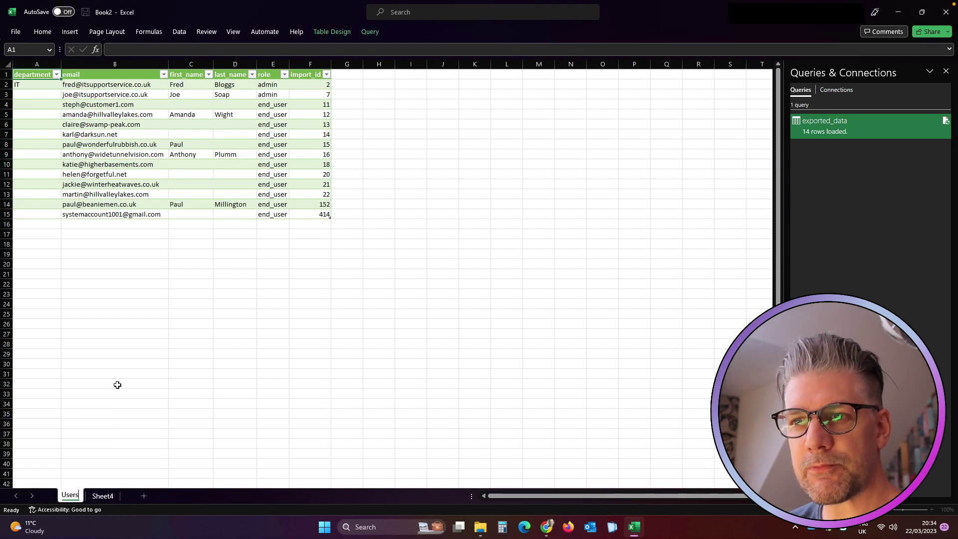
pyautogui.press('Return')
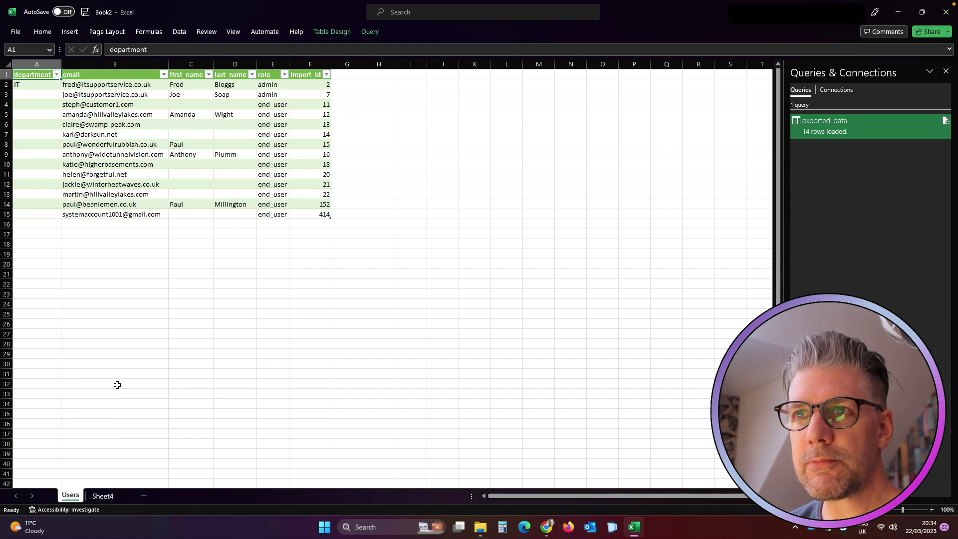
pyautogui.click(102, 496)
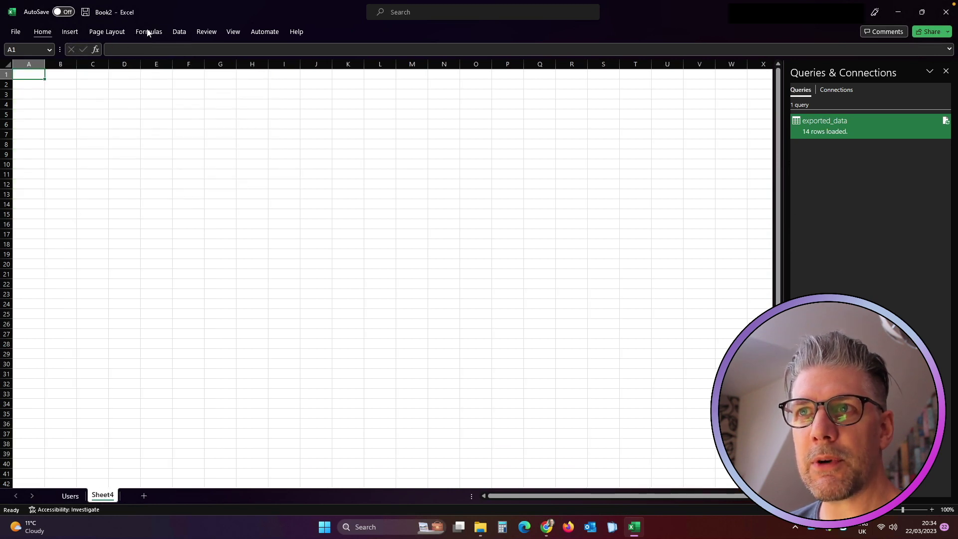
# Step: Reconnect to exported_data.json from Recent Sources as a second query
pyautogui.click(178, 31)
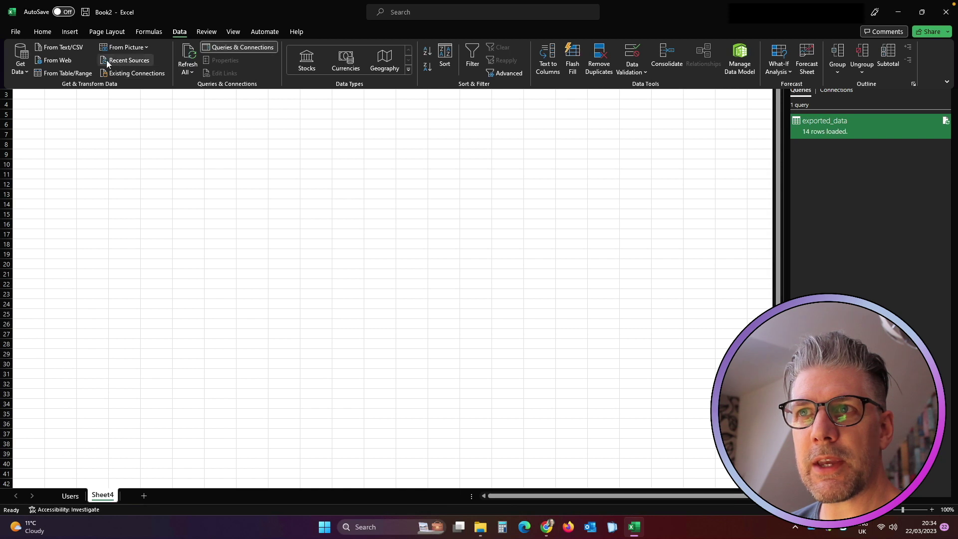
pyautogui.click(131, 62)
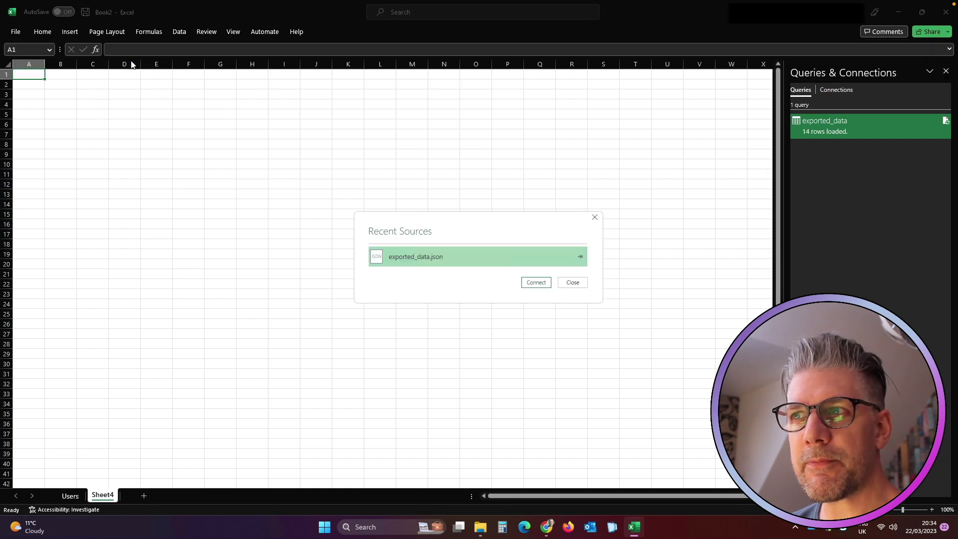
pyautogui.click(538, 283)
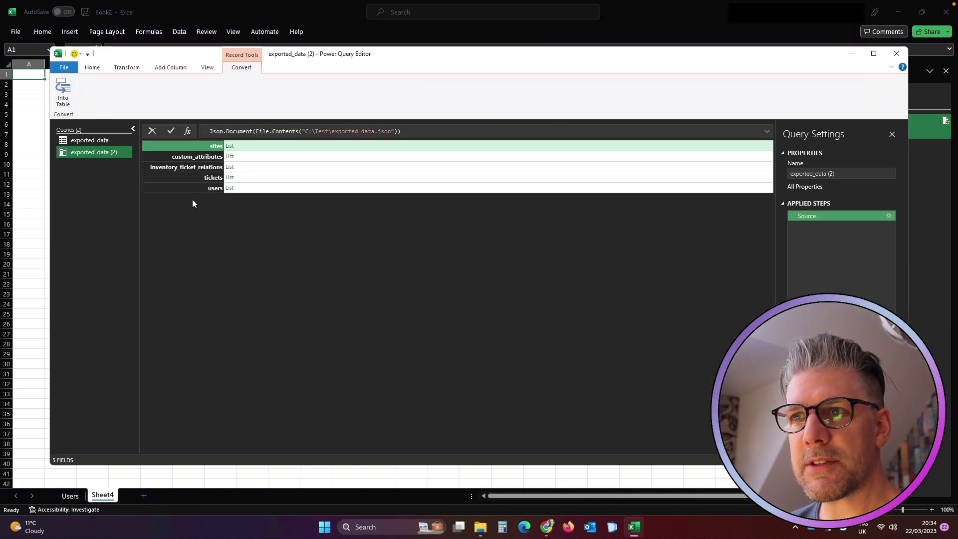
# Step: Drill into the tickets list and convert it into a 16-record one-column table
pyautogui.click(230, 177)
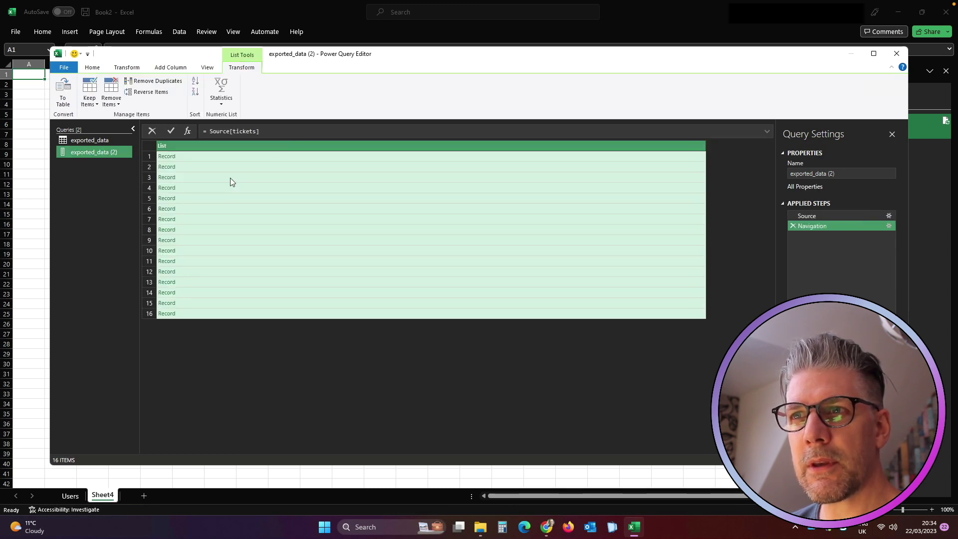
pyautogui.click(64, 89)
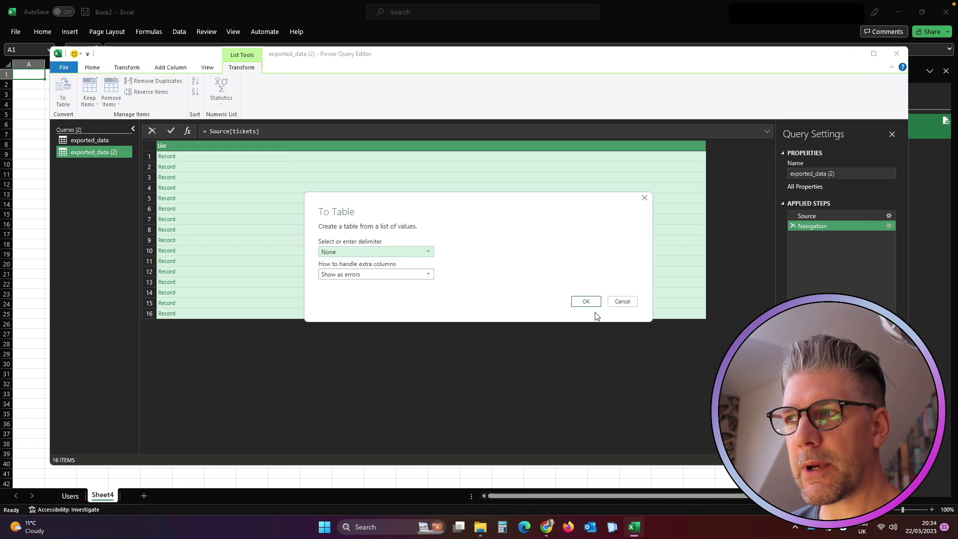
pyautogui.click(582, 301)
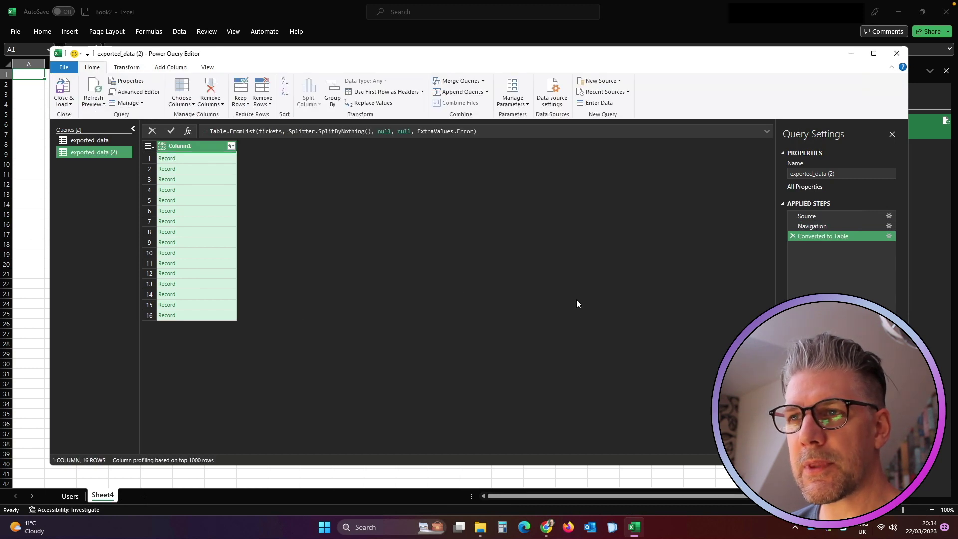
pyautogui.click(231, 147)
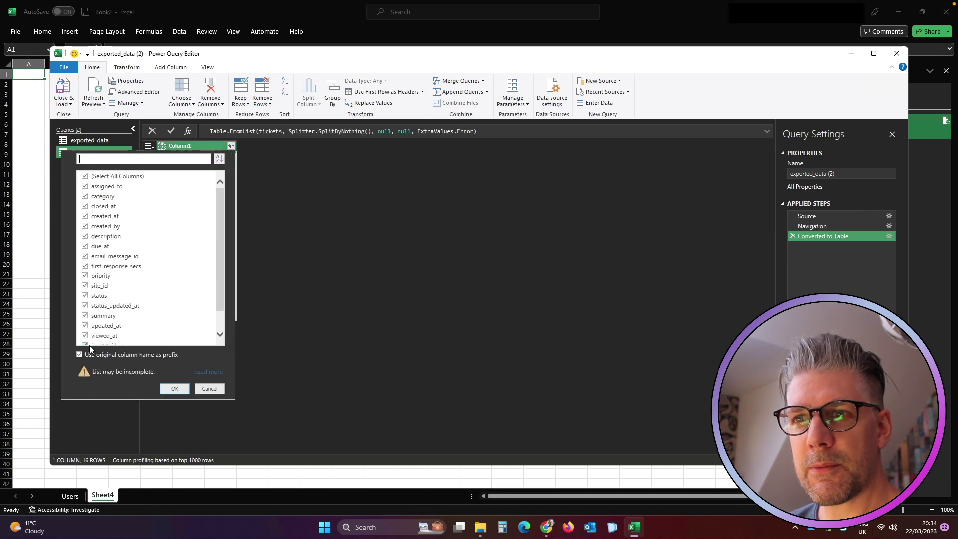
# Step: Expand the ticket records into 19 unprefixed columns and load them to a new sheet
pyautogui.click(81, 355)
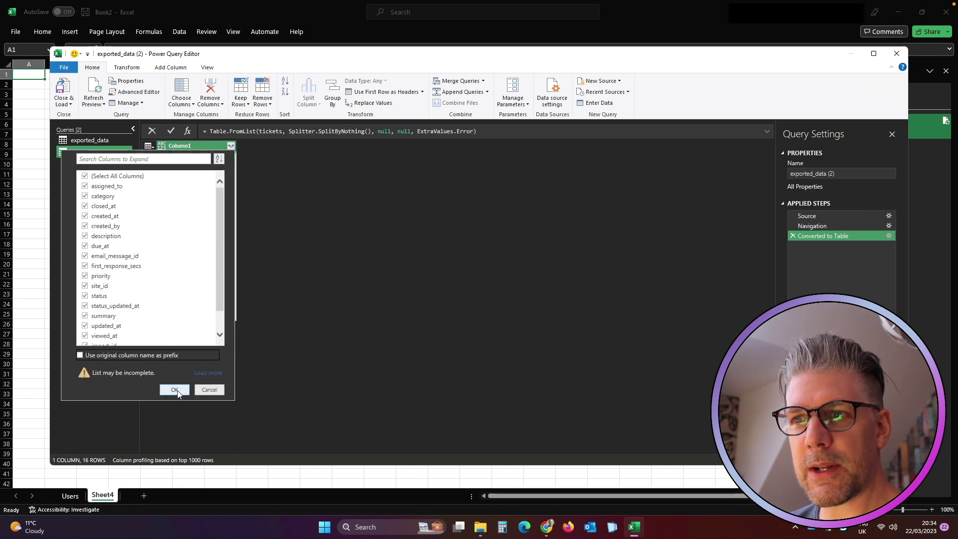
pyautogui.click(175, 389)
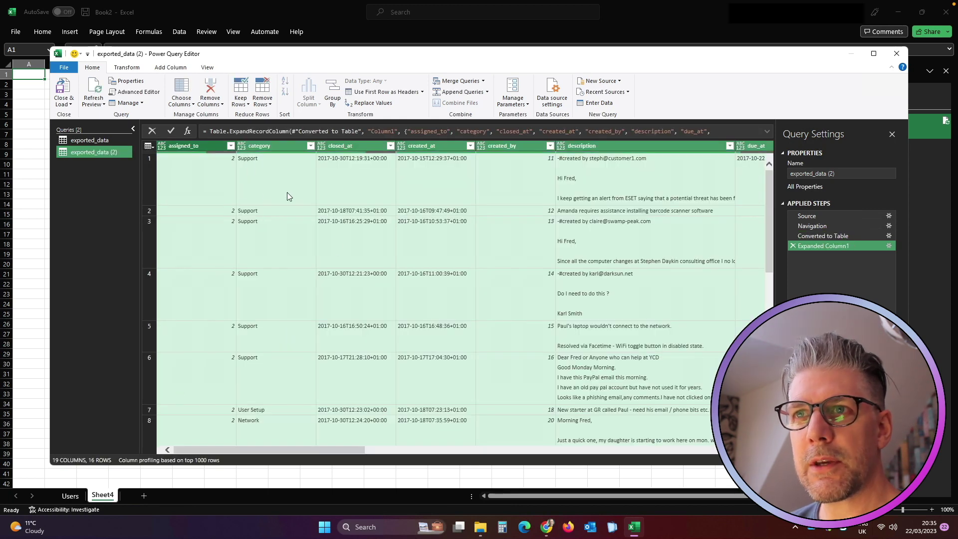
pyautogui.click(63, 95)
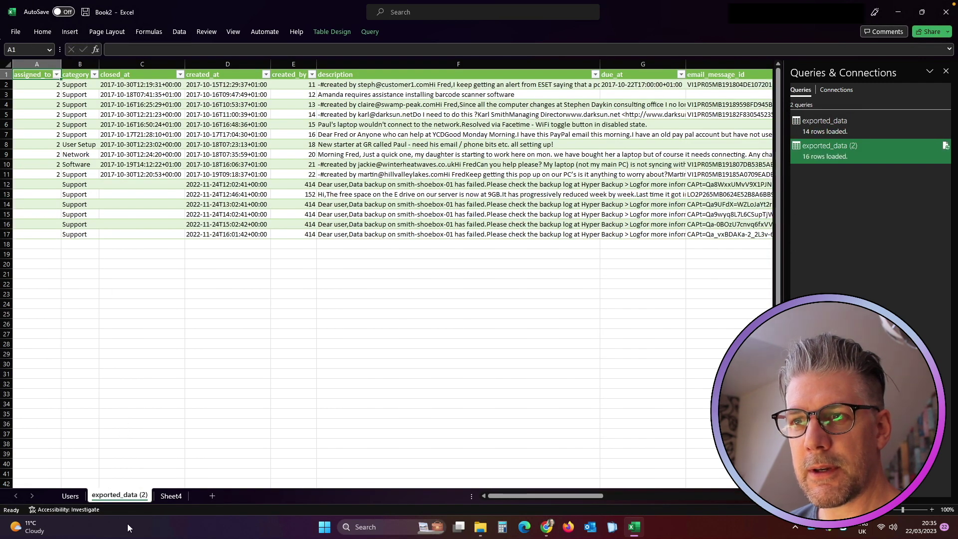
# Step: Rename the exported_data (2) sheet to Tickets and scroll across its columns to review
pyautogui.rightClick(122, 495)
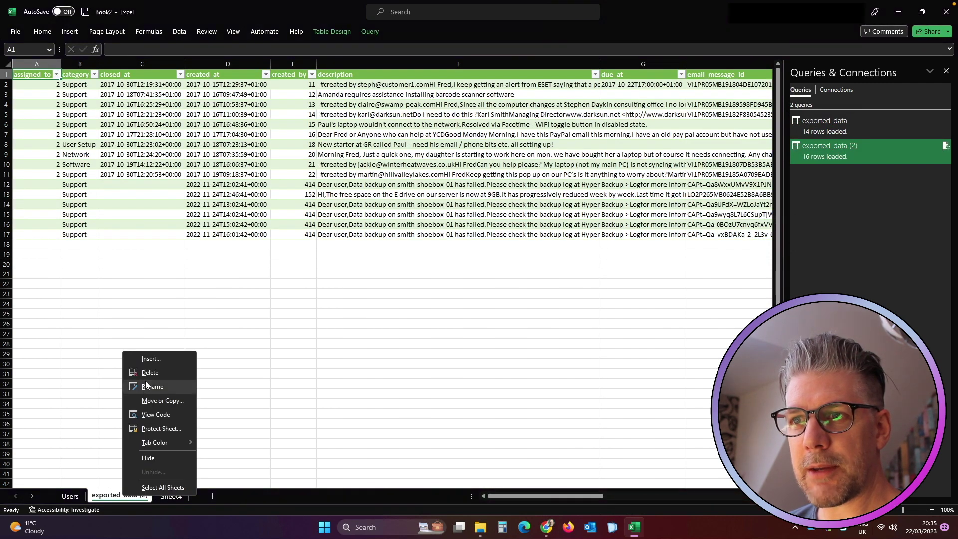
pyautogui.click(148, 387)
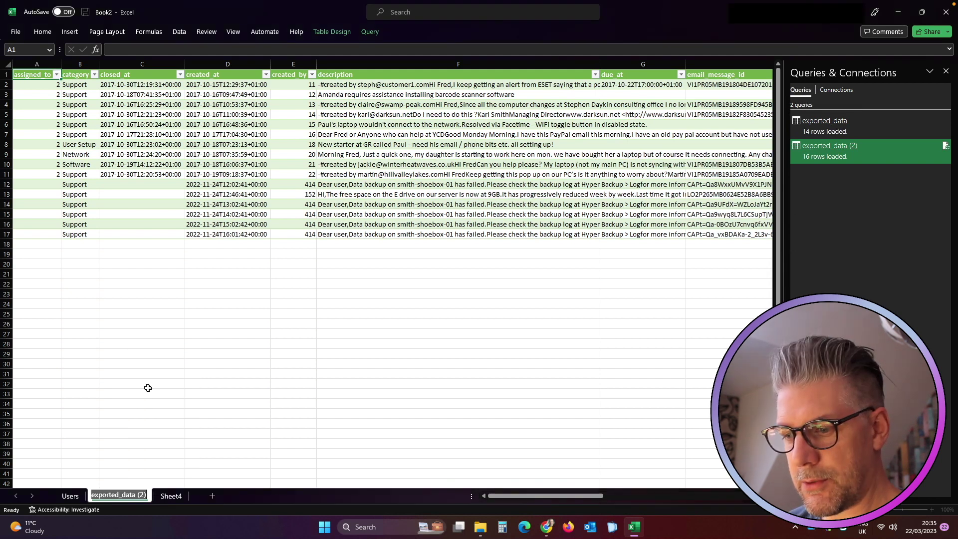
pyautogui.write('Tickets')
pyautogui.press('Return')
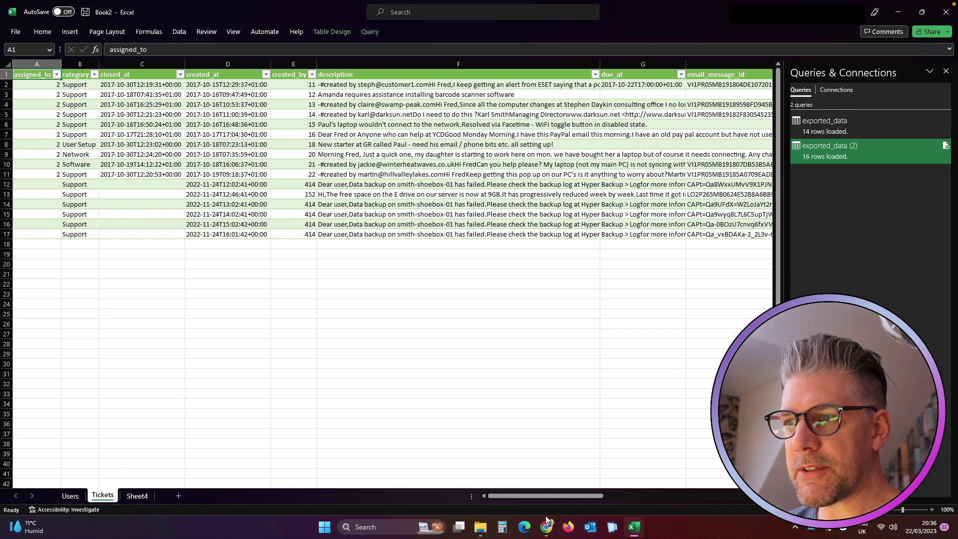
pyautogui.moveTo(515, 502); pyautogui.dragTo(725, 504)
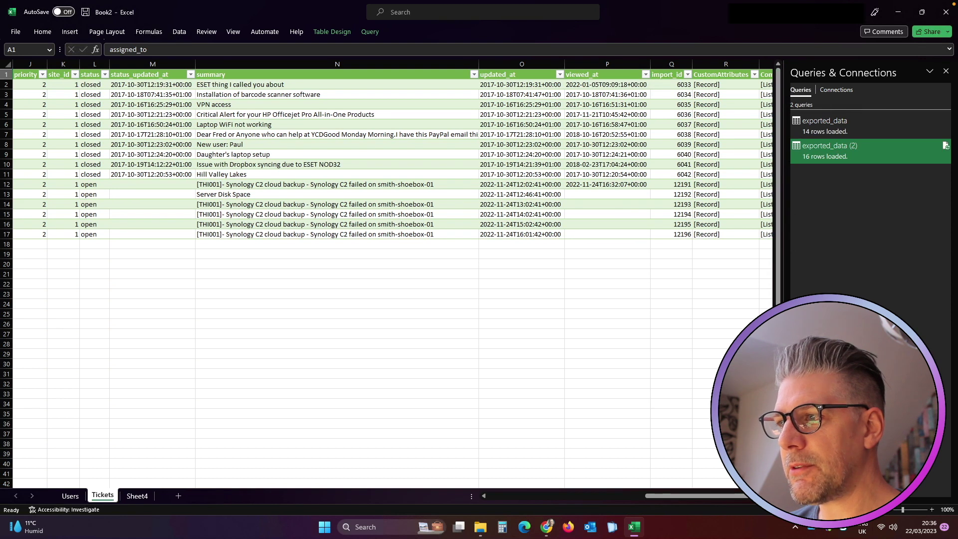
pyautogui.hscroll(3, 736, 240)
pyautogui.hscroll(1, 638, 172)
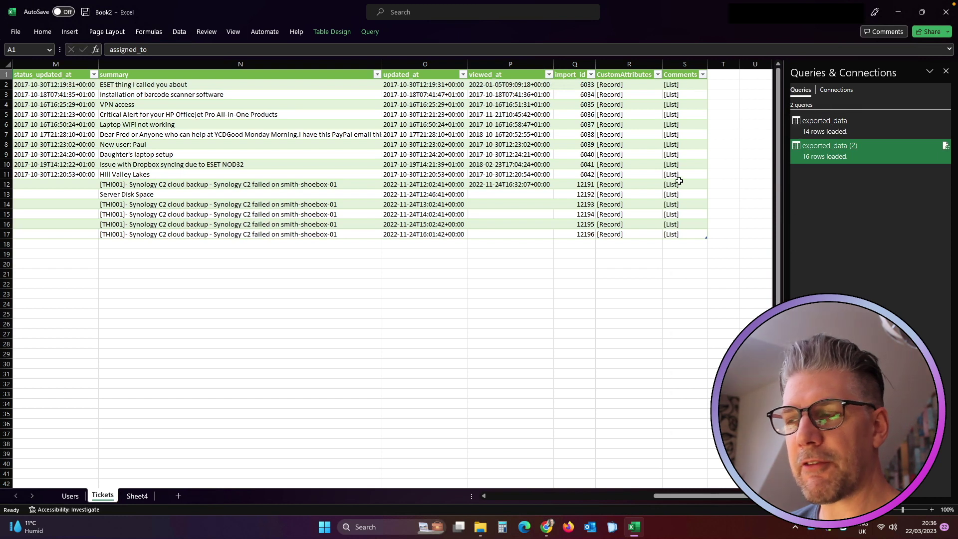
pyautogui.moveTo(668, 497); pyautogui.dragTo(195, 505)
# Step: From Sheet4, connect to exported_data.json via Recent Sources as a third query
pyautogui.click(135, 496)
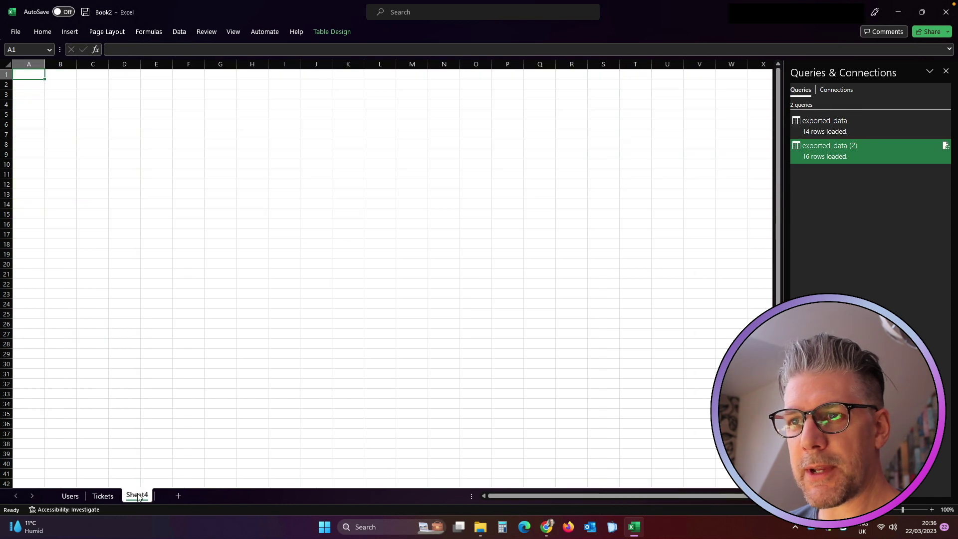
pyautogui.click(179, 32)
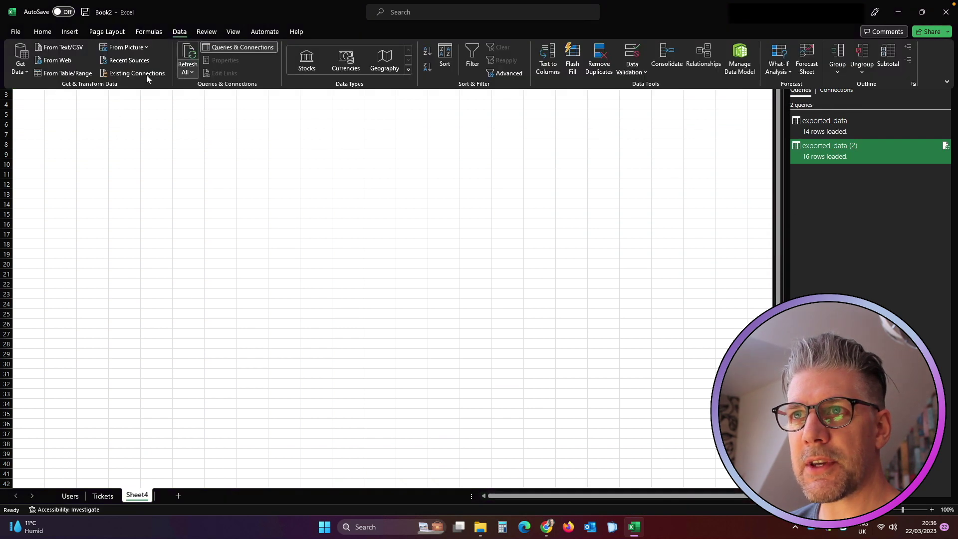
pyautogui.click(129, 62)
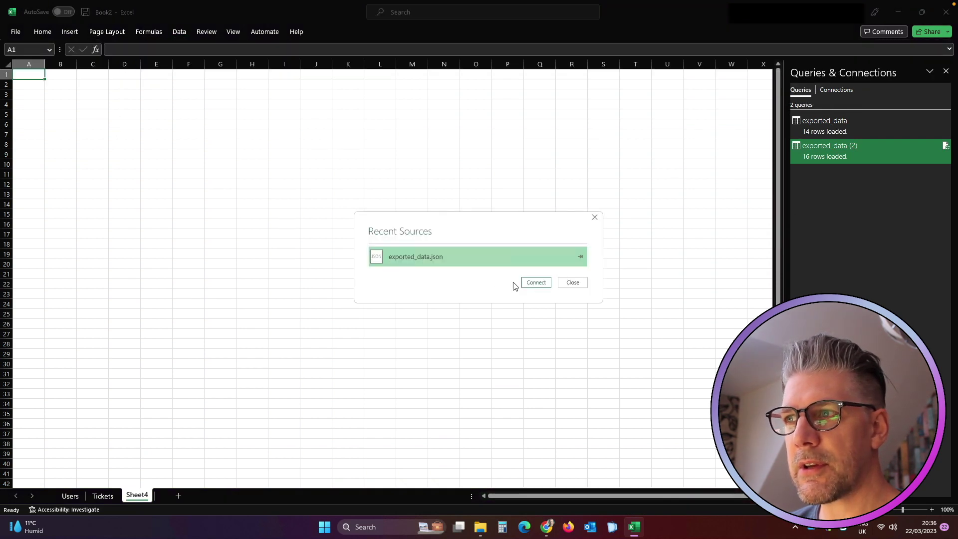
pyautogui.click(534, 285)
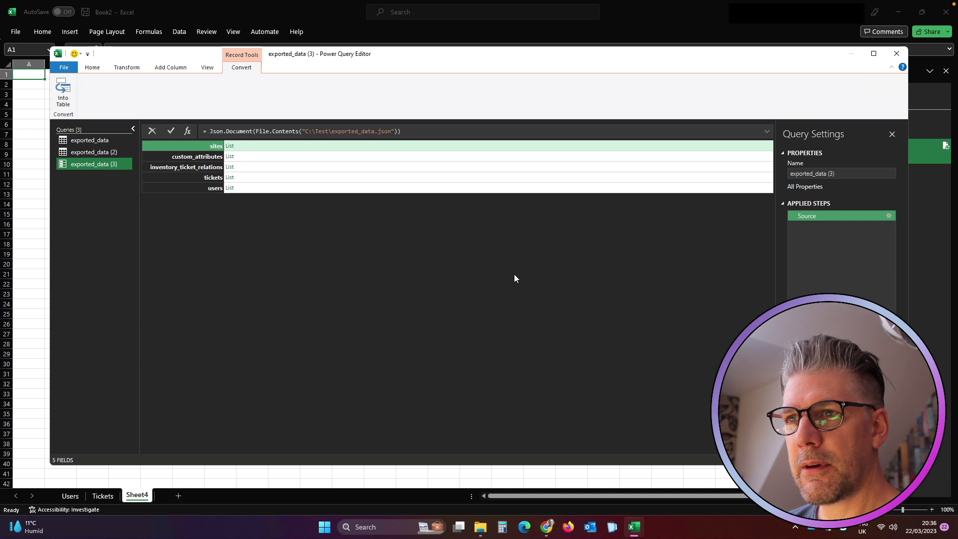
# Step: Drill into the tickets list and turn it into a one-column 16-record table
pyautogui.click(228, 177)
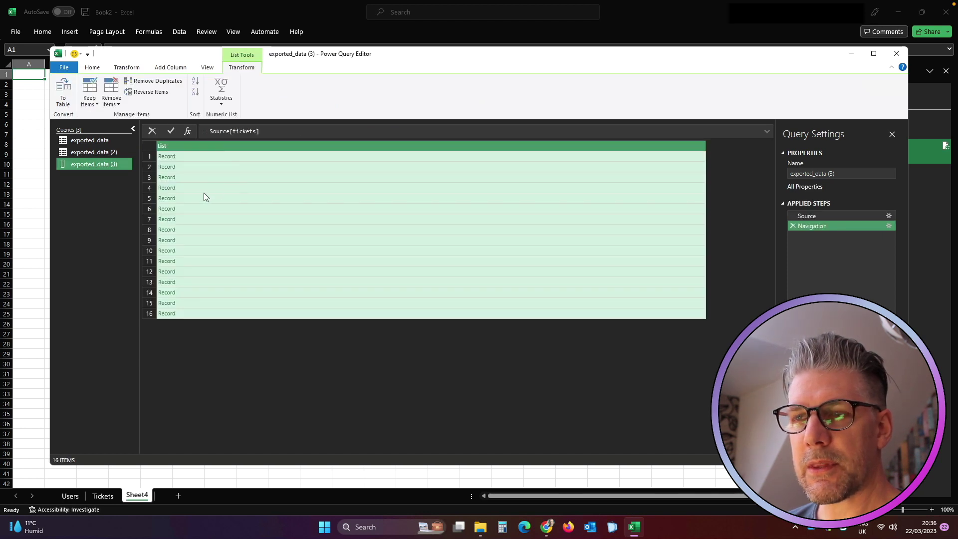
pyautogui.click(63, 88)
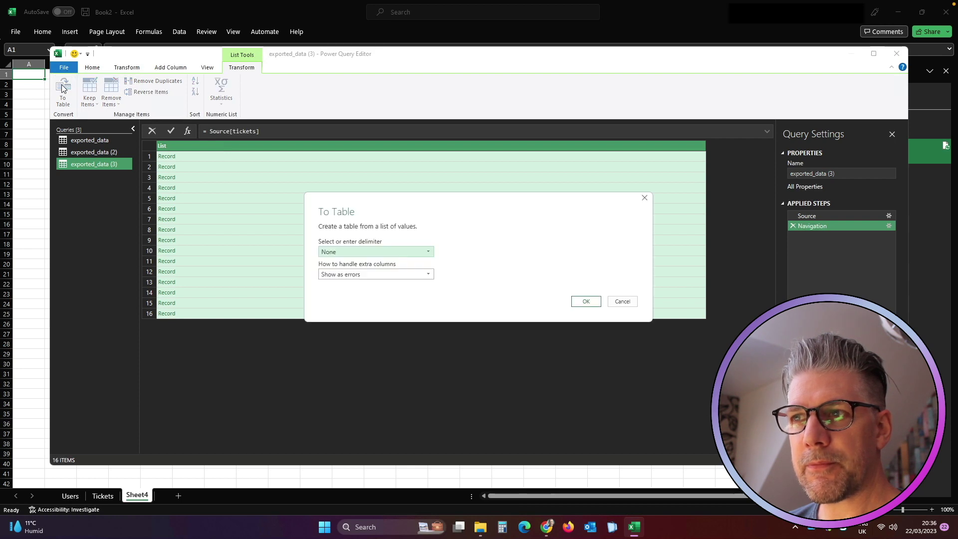
pyautogui.click(589, 303)
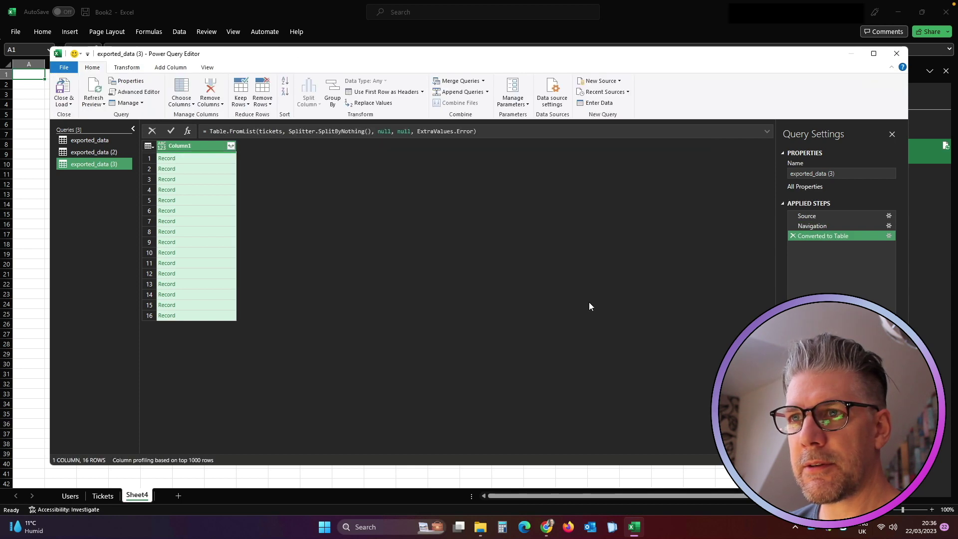
# Step: Expand Column1 into 19 unprefixed ticket columns, then scroll right to the Comments column
pyautogui.click(231, 147)
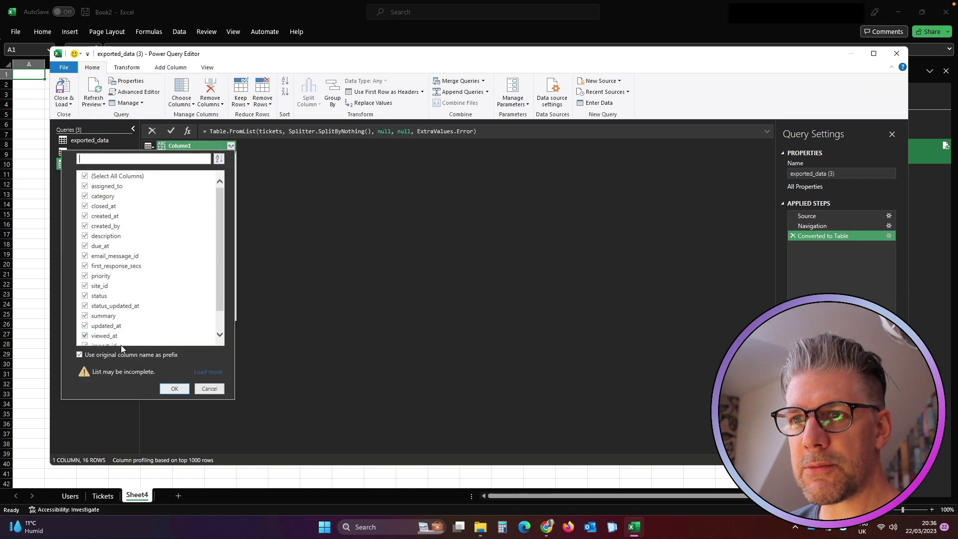
pyautogui.click(80, 355)
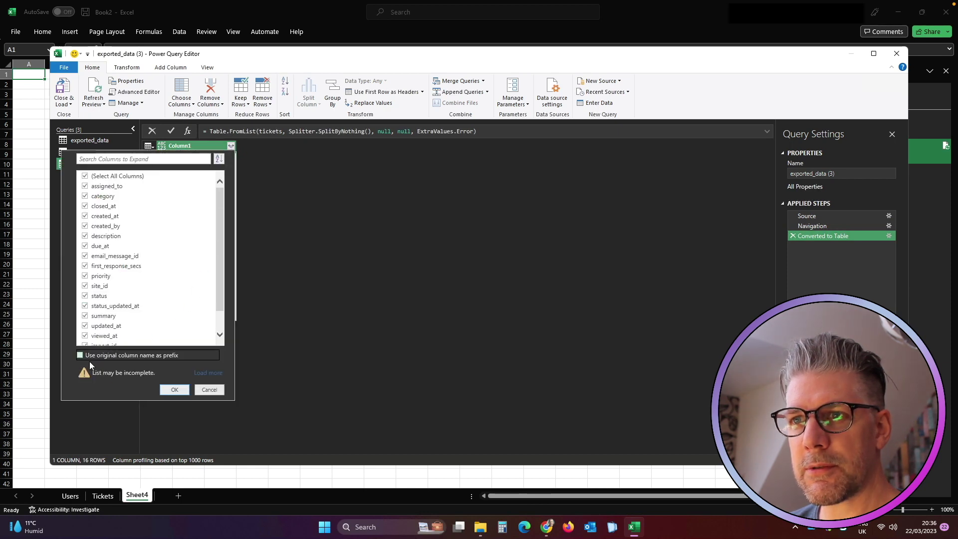
pyautogui.click(171, 389)
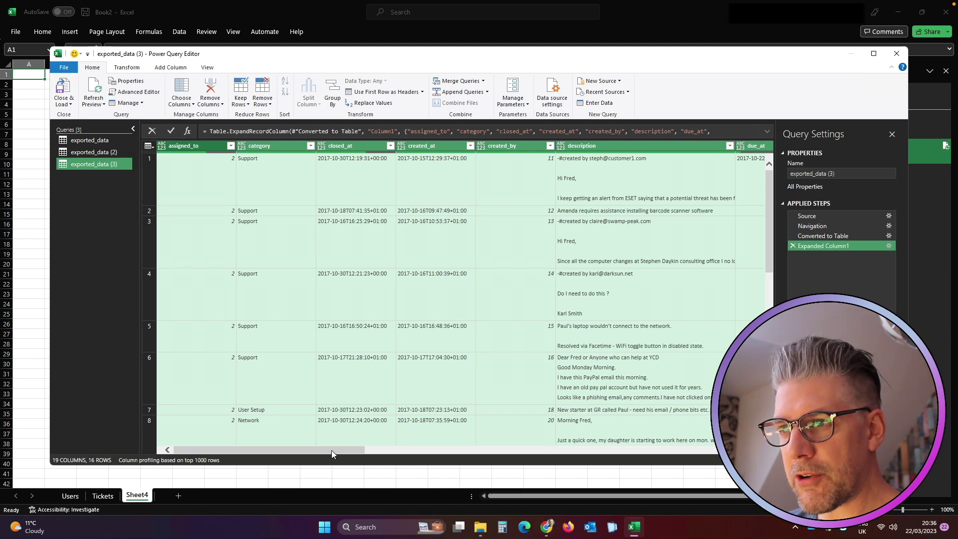
pyautogui.hscroll(3, 331, 450)
pyautogui.hscroll(6, 434, 463)
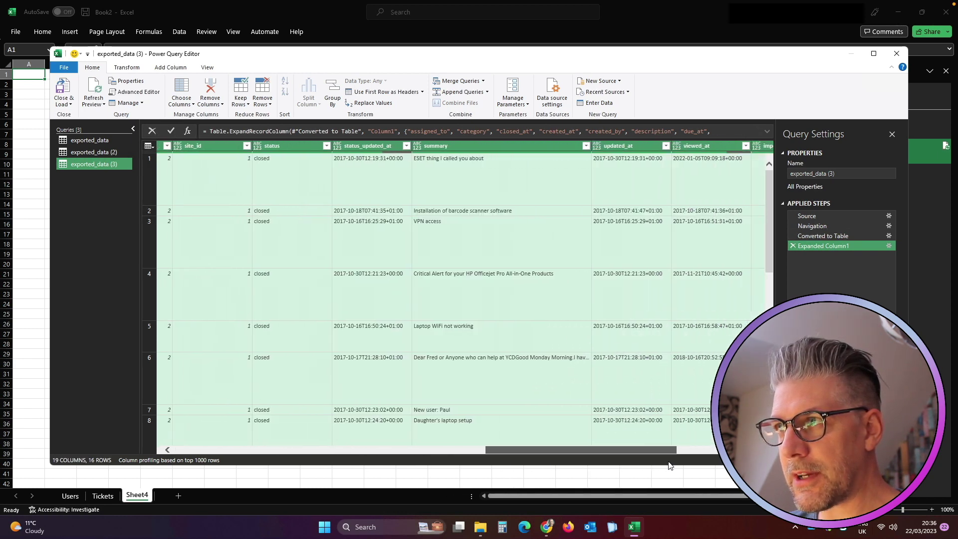
pyautogui.hscroll(2, 698, 465)
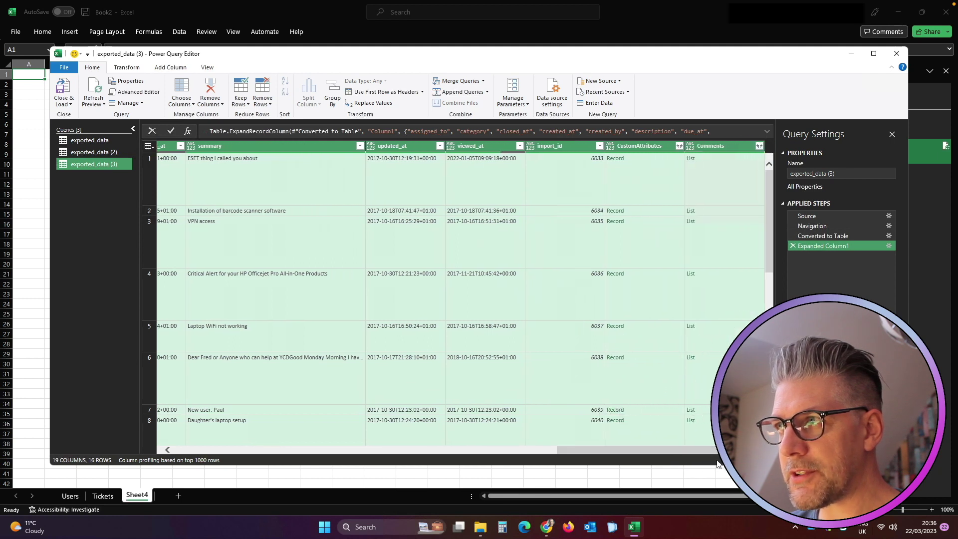
pyautogui.click(759, 146)
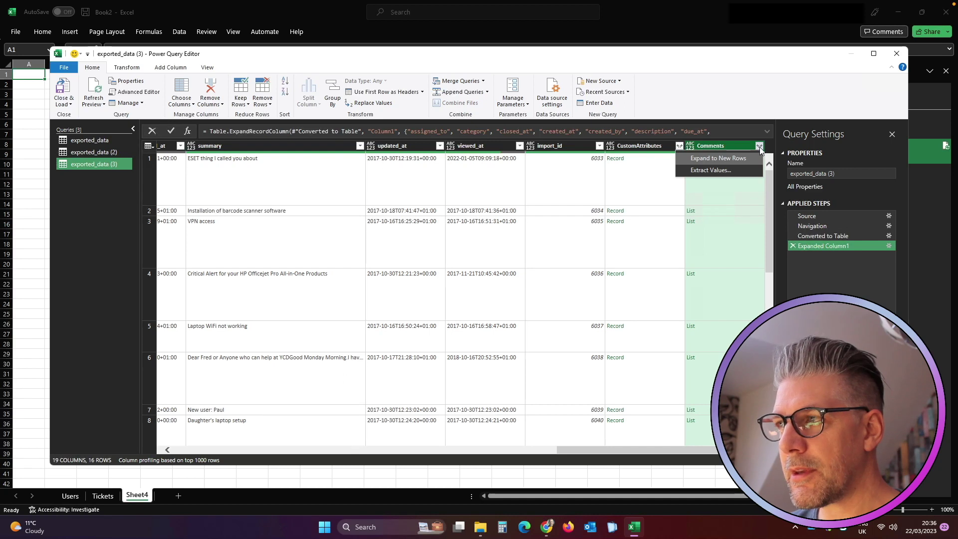
# Step: Expand Comments to one row per comment with body, comment_type and other fields, then load the query
pyautogui.click(711, 158)
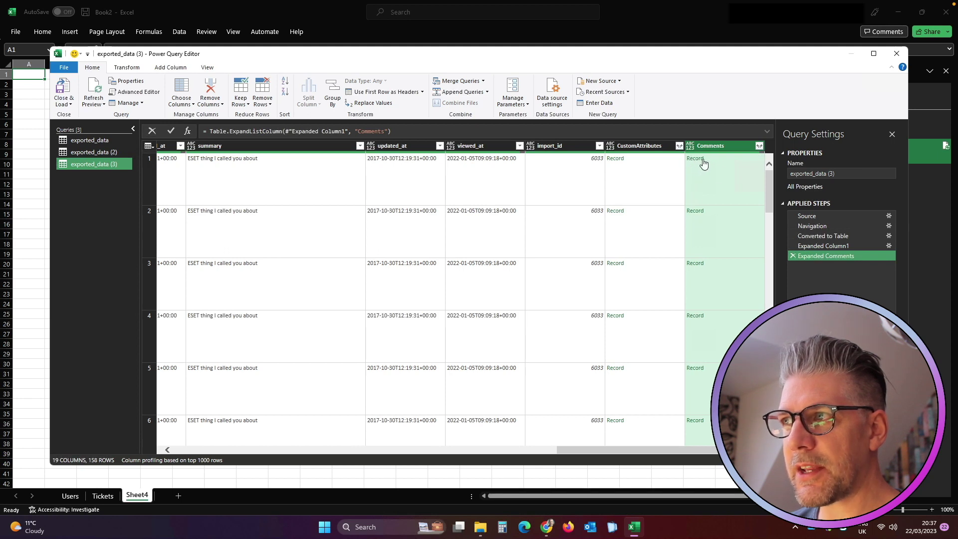
pyautogui.click(758, 146)
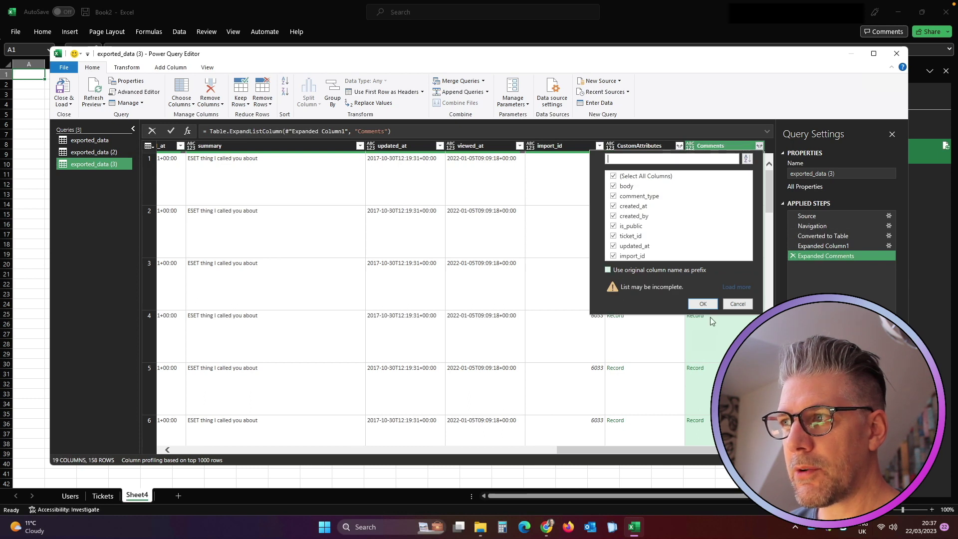
pyautogui.click(702, 304)
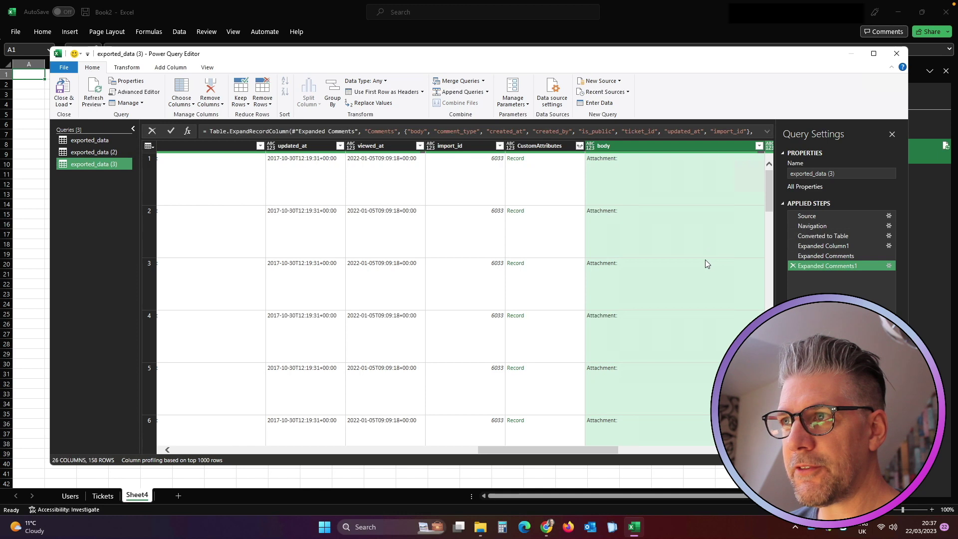
pyautogui.hscroll(5, 580, 185)
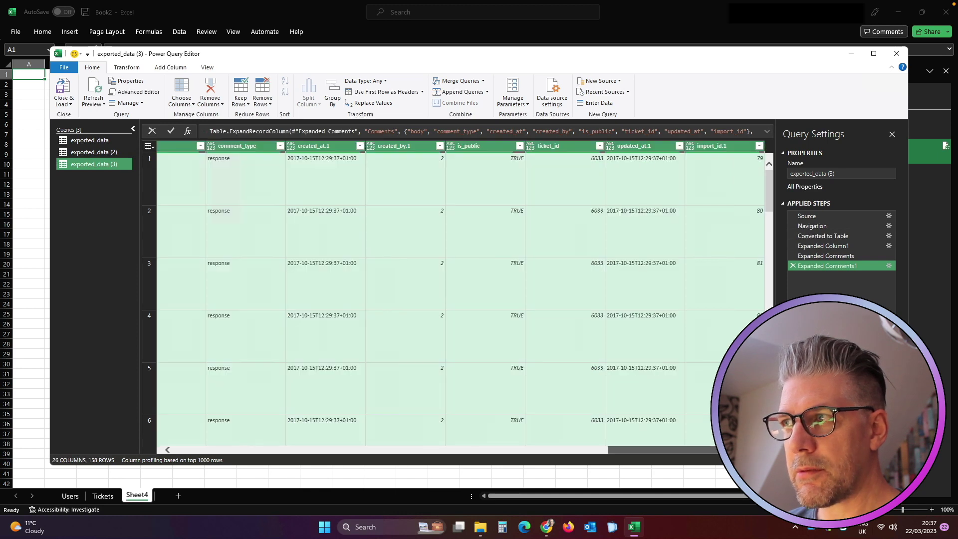
pyautogui.moveTo(681, 451); pyautogui.dragTo(221, 447)
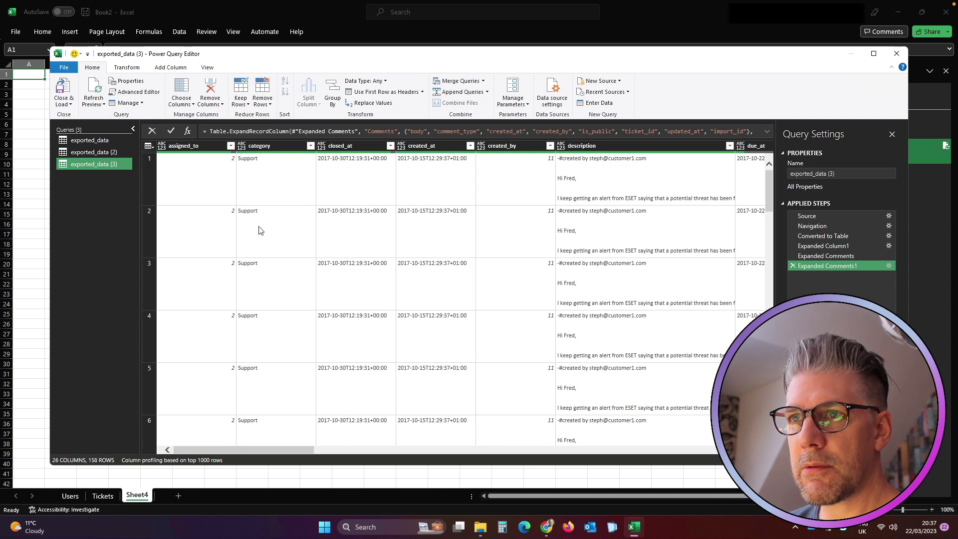
pyautogui.click(64, 89)
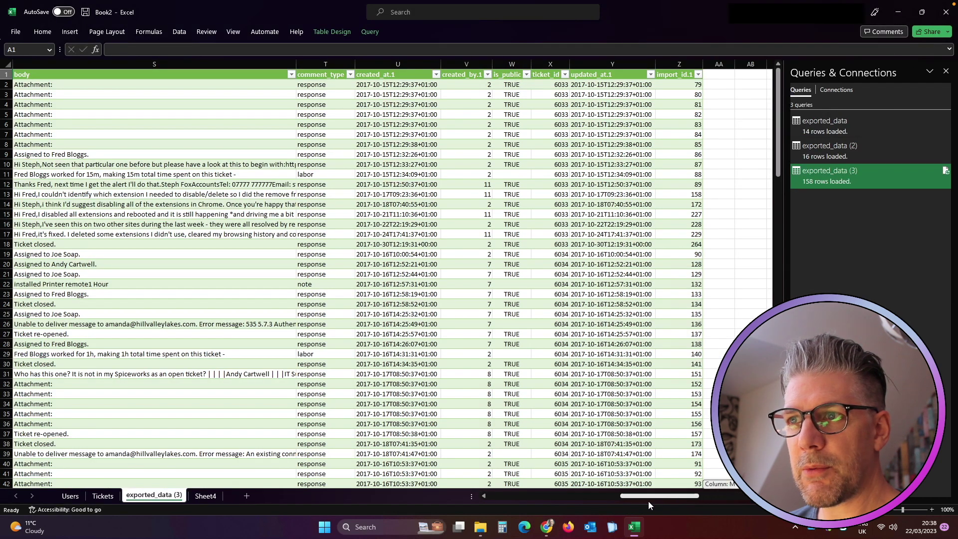
# Step: Scroll across the new exported_data (3) sheet to review the 158 comment rows and their ticket fields
pyautogui.hscroll(-10, 629, 503)
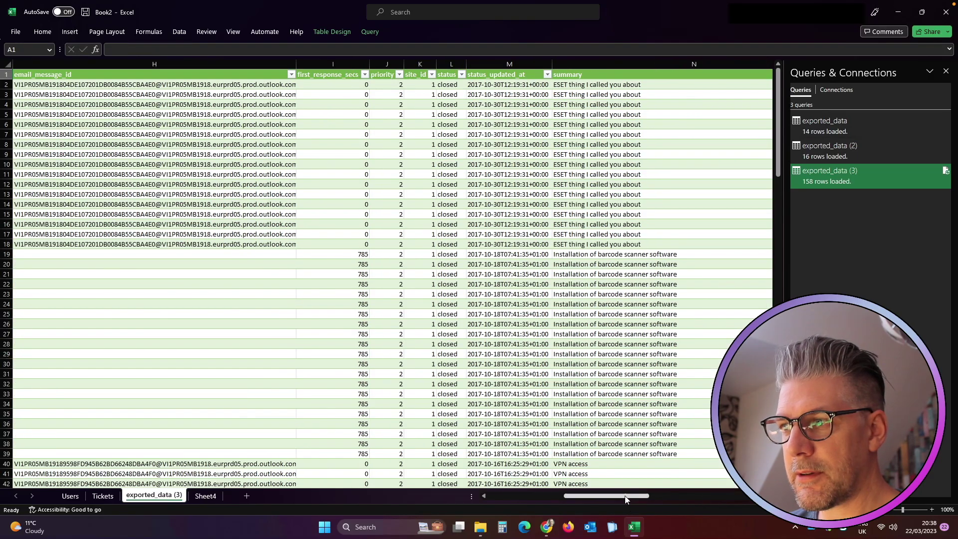